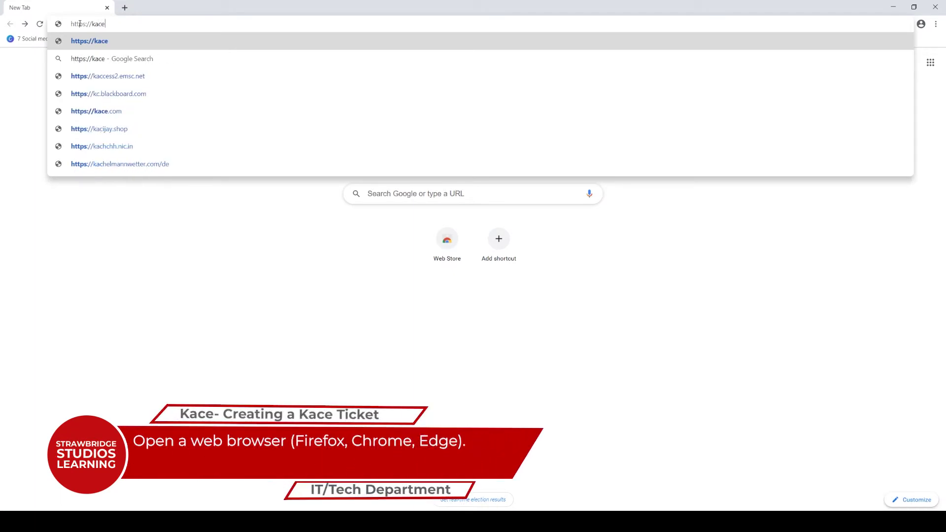
{"action": "type", "text": "ce.s"}
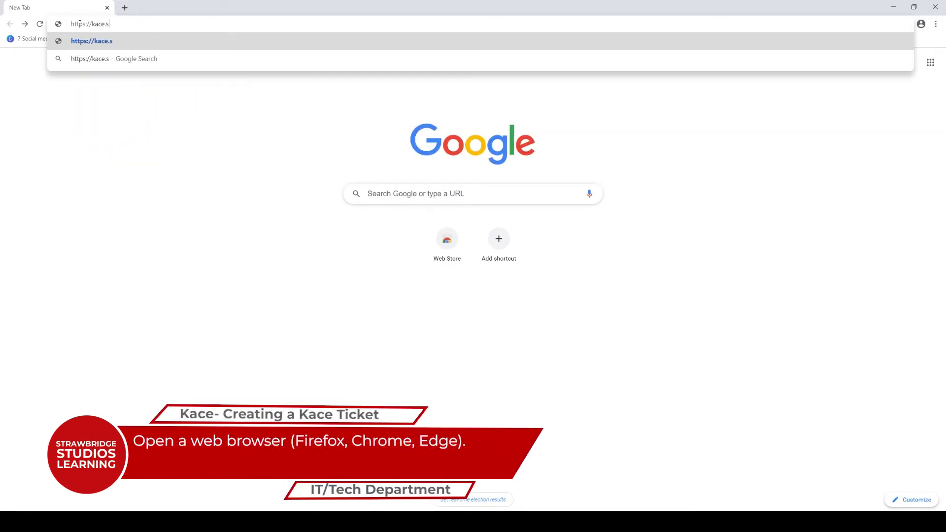
{"action": "type", "text": "trawbr"}
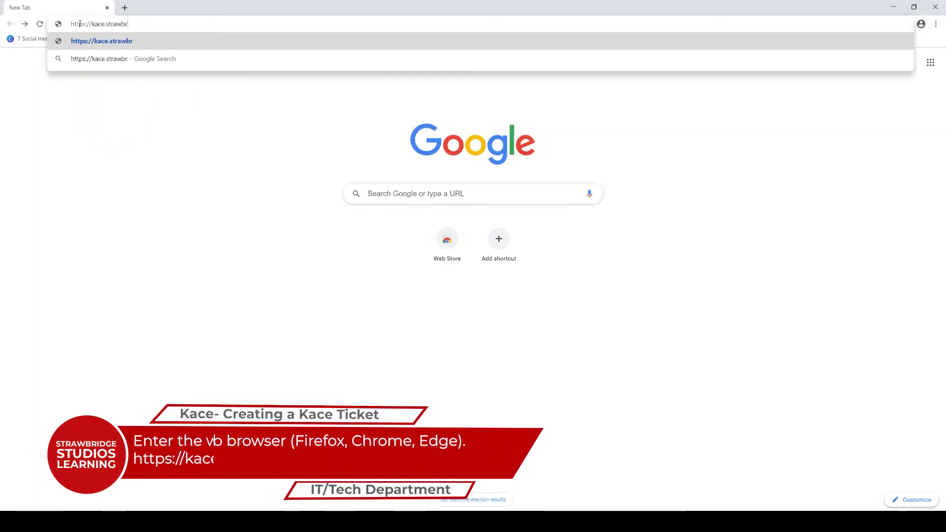
{"action": "type", "text": "idge.net"}
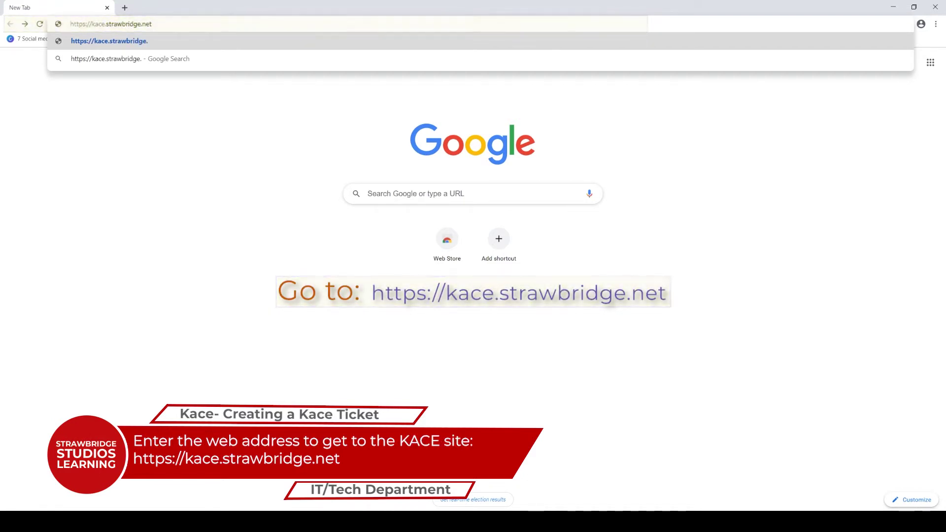
{"action": "key", "text": "Return"}
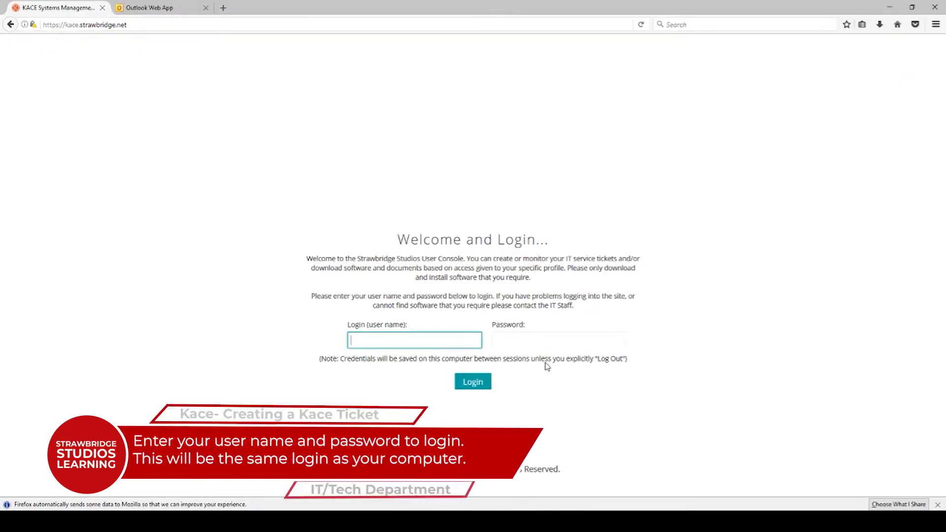
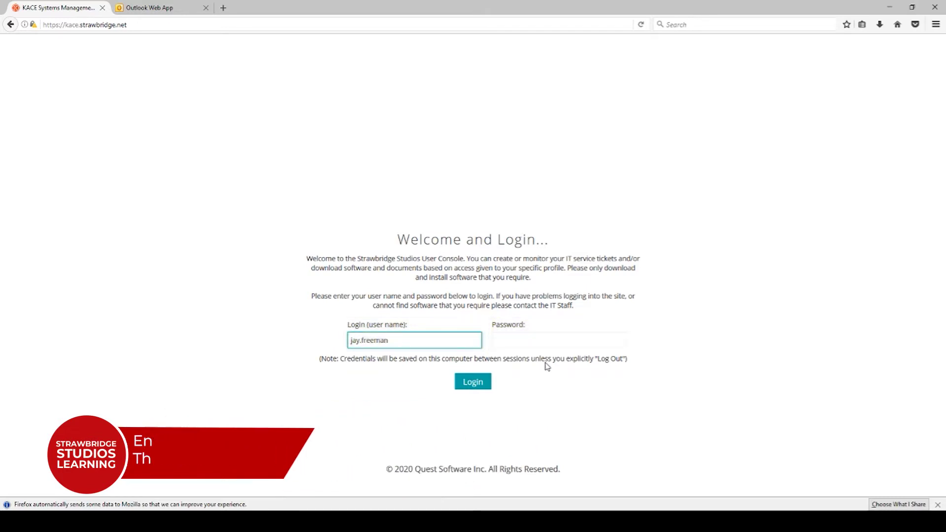
Log in to the KACE User Console with the account's user name and password
{"action": "key", "text": "Tab"}
{"action": "type", "text": "••••••••"}
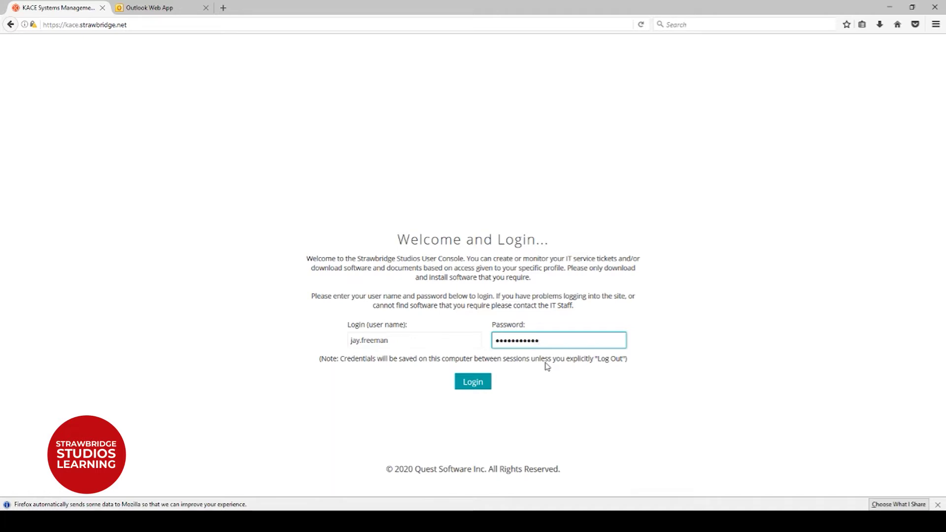
{"action": "left_click", "coordinate": [480, 389]}
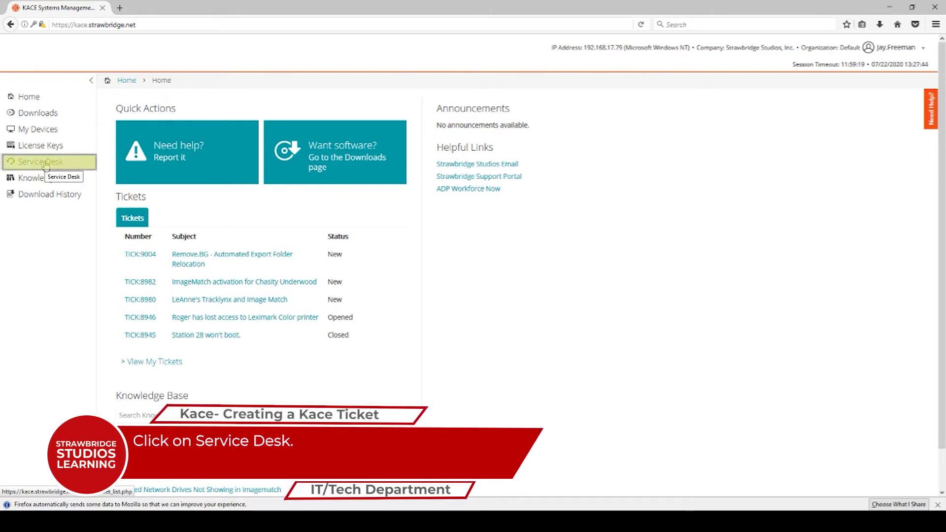
From Service Desk, create a new ticket in the 1 - Strawbridge IT Service Desk queue
{"action": "left_click", "coordinate": [46, 165]}
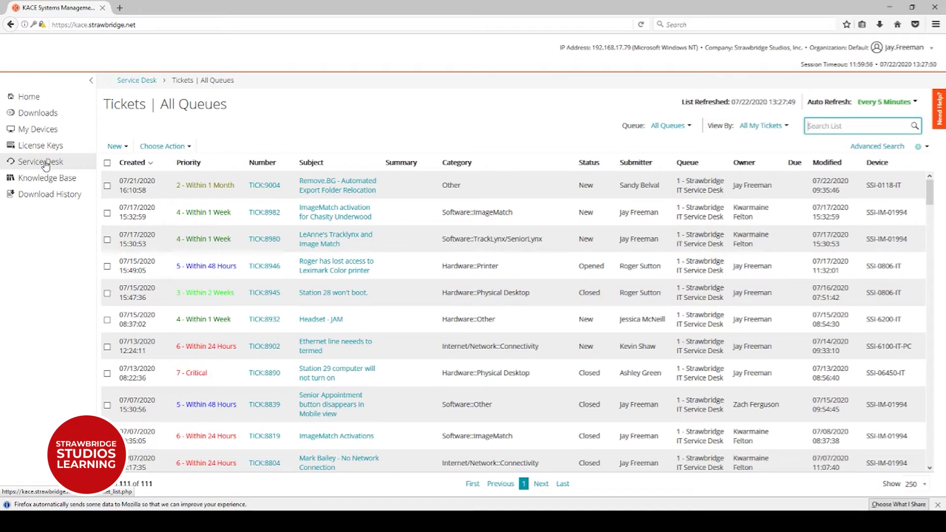
{"action": "left_click", "coordinate": [124, 148]}
{"action": "left_click", "coordinate": [124, 148]}
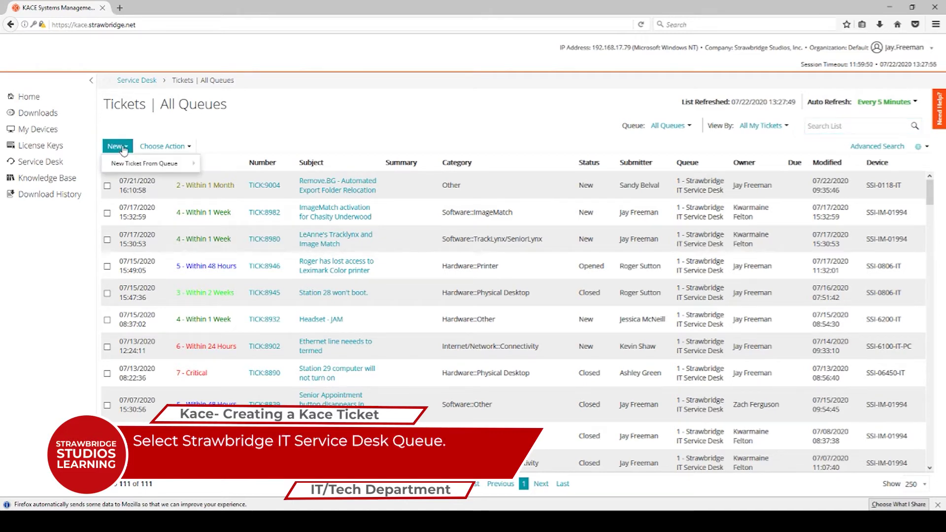
{"action": "mouse_move", "coordinate": [121, 168]}
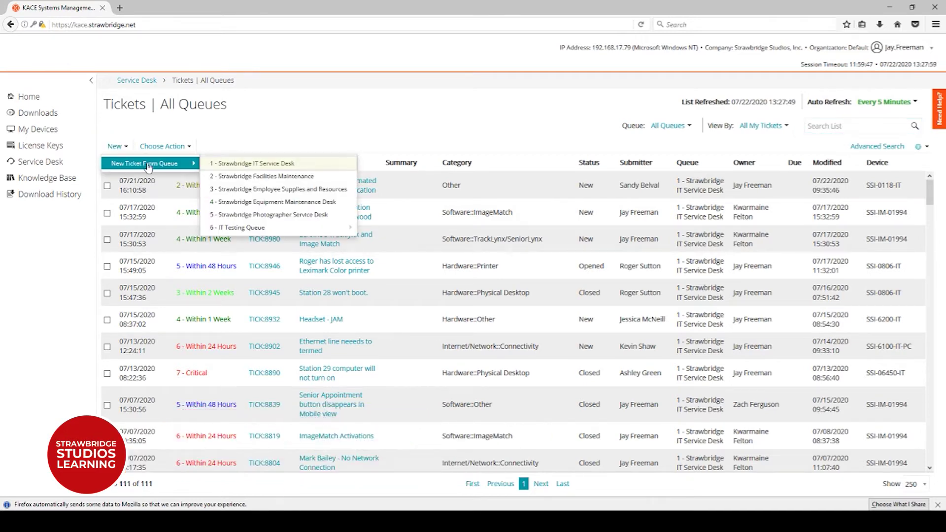
{"action": "left_click", "coordinate": [248, 166]}
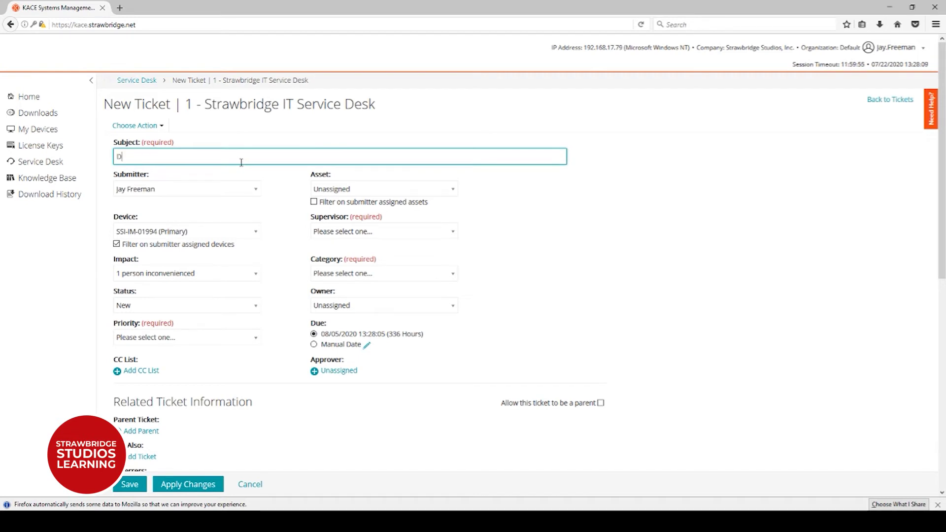
Enter 'Demonstration Ticket' as the ticket subject
{"action": "type", "text": "Demonstar"}
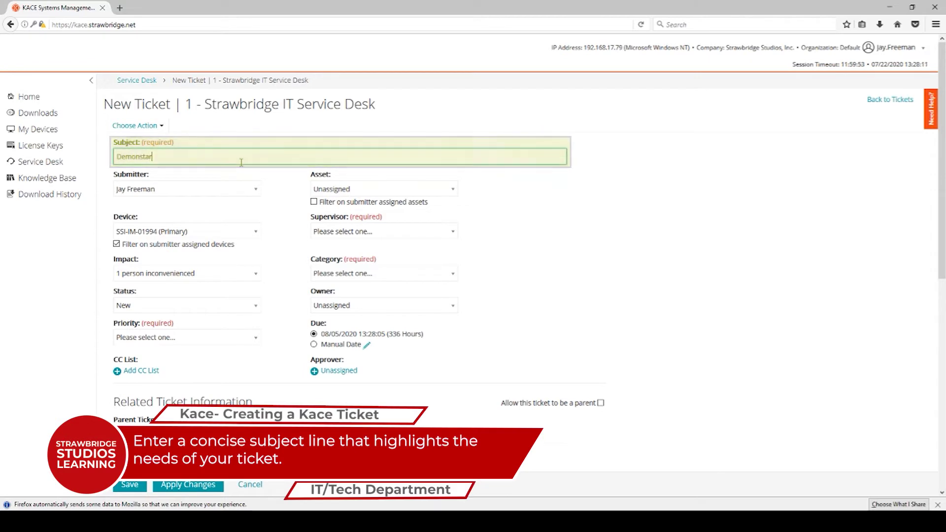
{"action": "key", "text": "BackSpace"}
{"action": "key", "text": "BackSpace"}
{"action": "type", "text": "ration Ticket"}
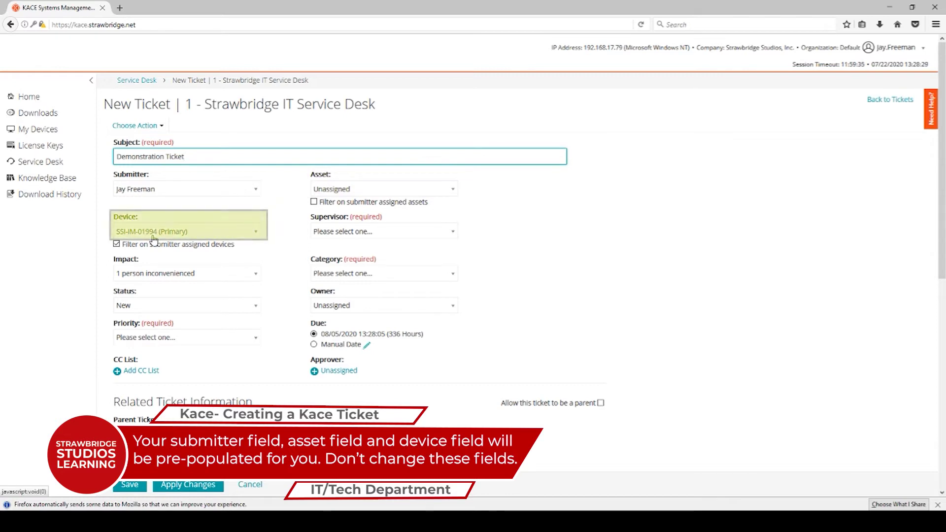
Choose the submitter as the ticket's Supervisor
{"action": "left_click", "coordinate": [452, 234]}
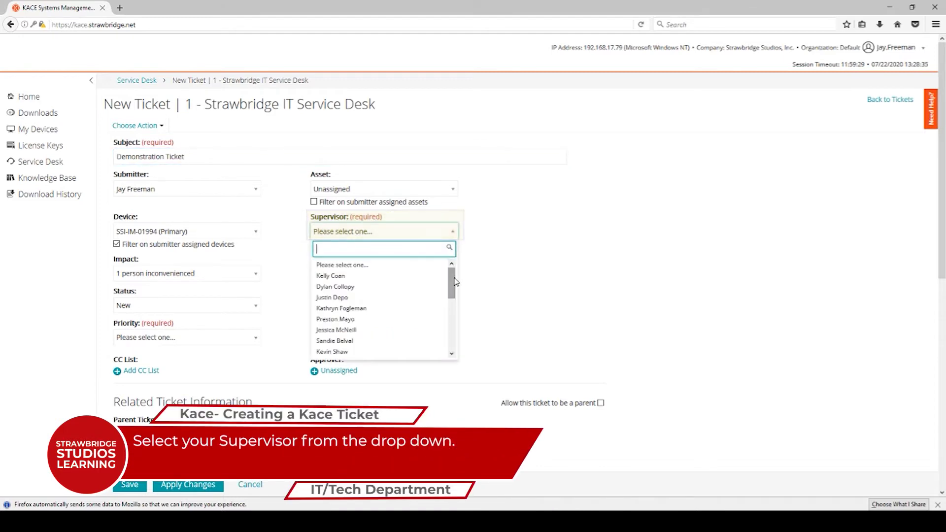
{"action": "left_click_drag", "start_coordinate": [453, 286], "coordinate": [454, 337]}
{"action": "left_click", "coordinate": [367, 343]}
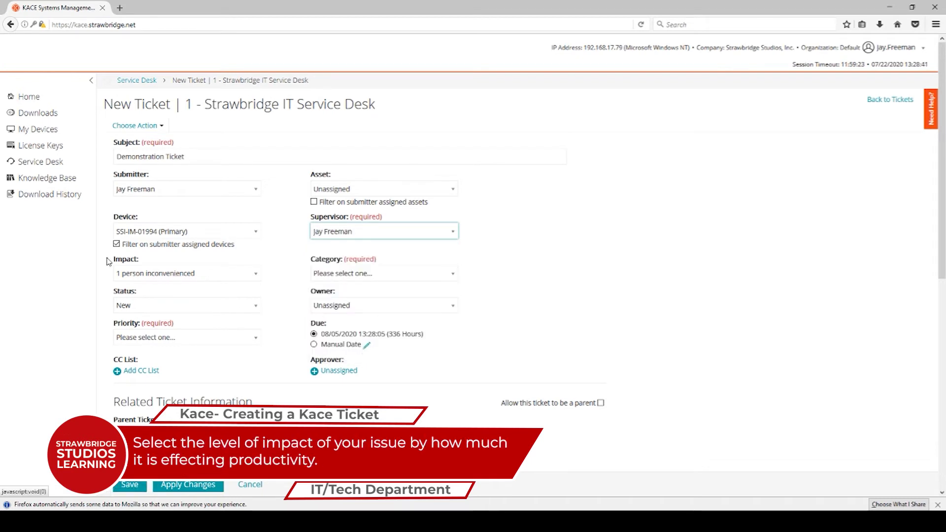
{"action": "left_click", "coordinate": [163, 279]}
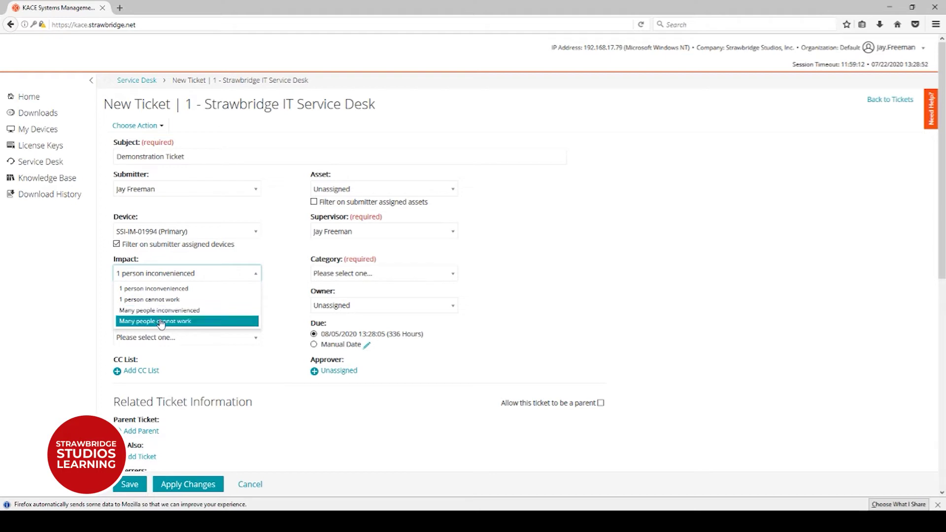
Keep impact at 1 person inconvenienced and set category FileMaker with subcategory Other
{"action": "left_click", "coordinate": [165, 290]}
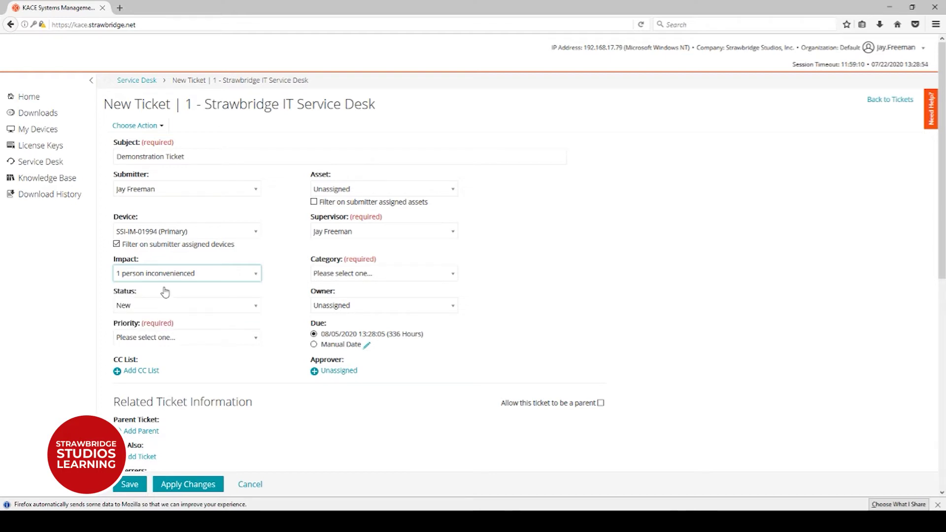
{"action": "left_click", "coordinate": [425, 275]}
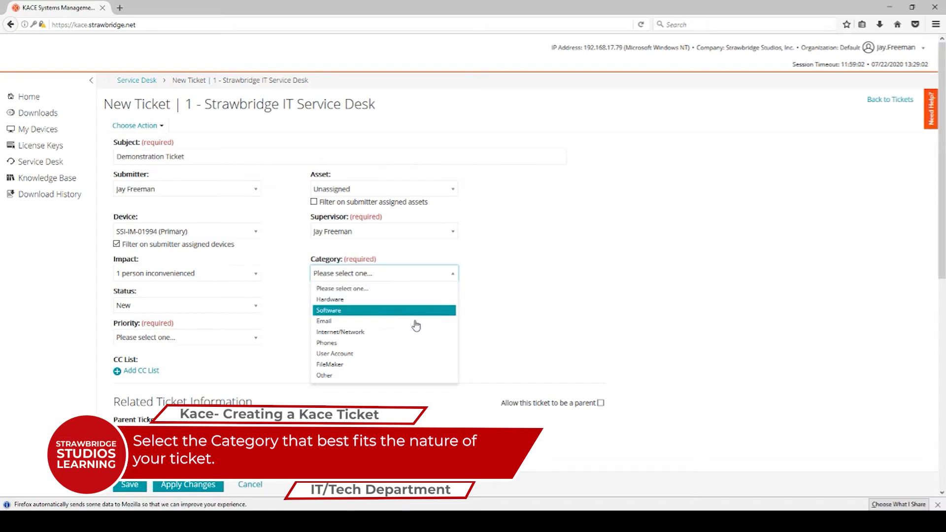
{"action": "left_click", "coordinate": [404, 365]}
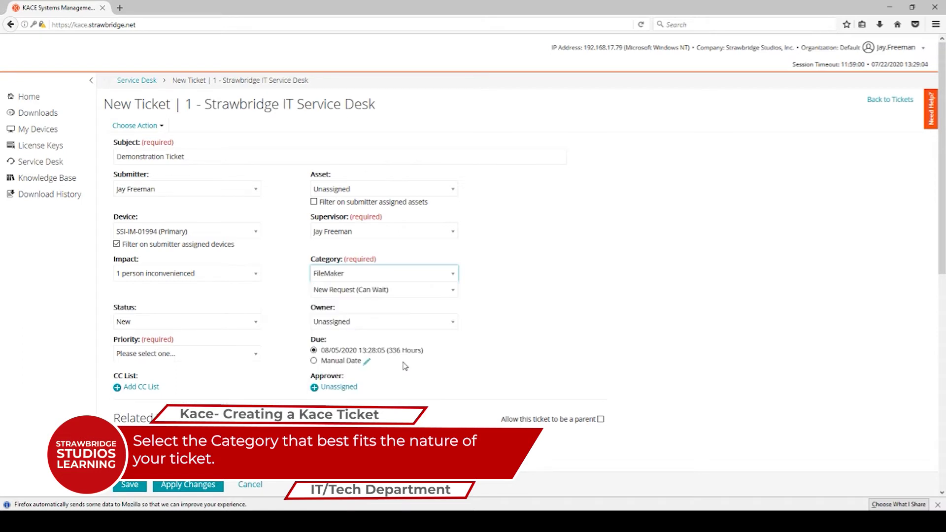
{"action": "left_click", "coordinate": [438, 293]}
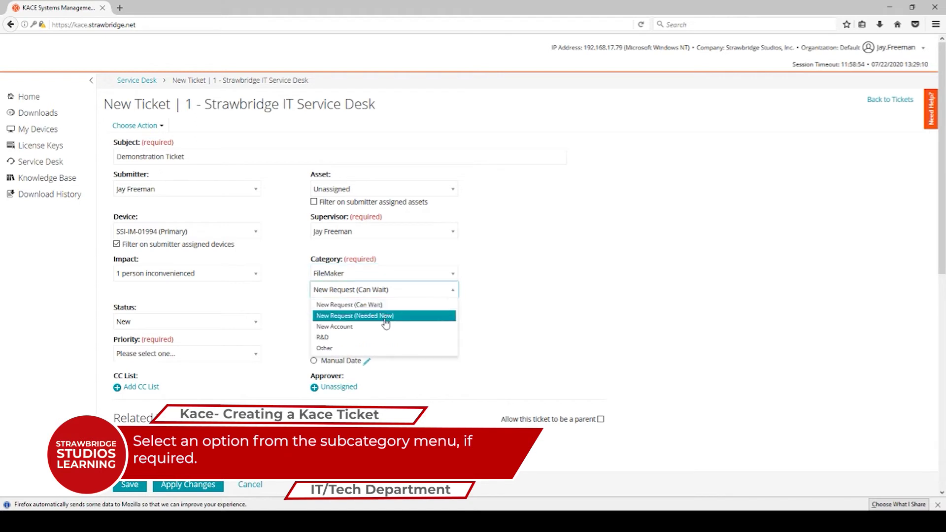
{"action": "left_click", "coordinate": [335, 350]}
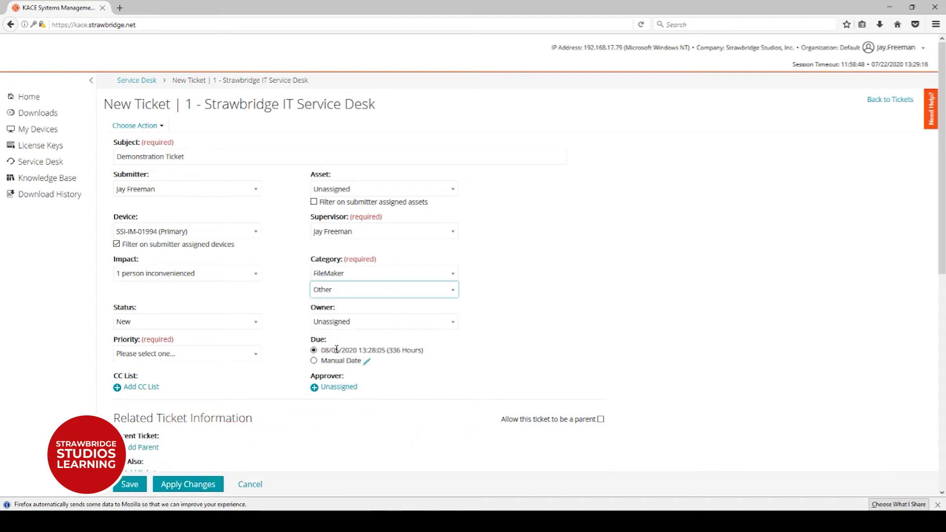
Leave the ticket status at New and the owner Unassigned
{"action": "left_click", "coordinate": [134, 327]}
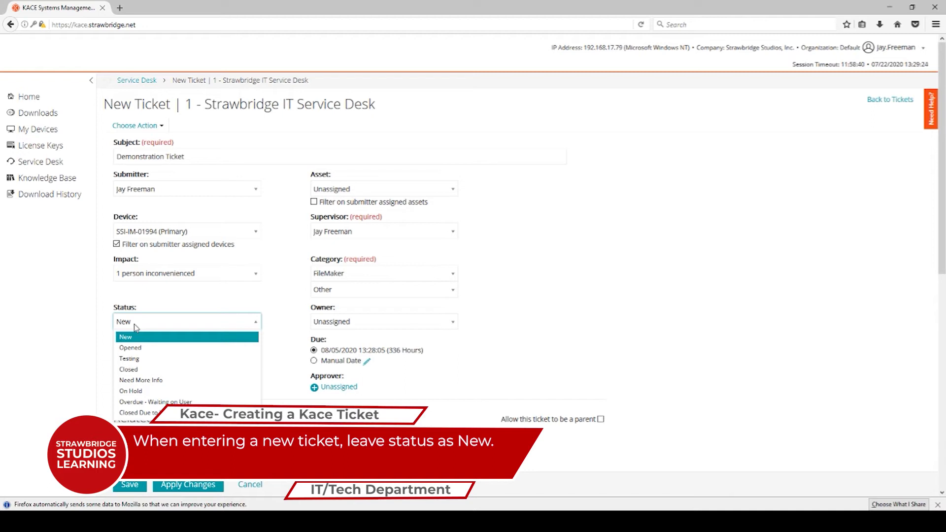
{"action": "left_click", "coordinate": [136, 328]}
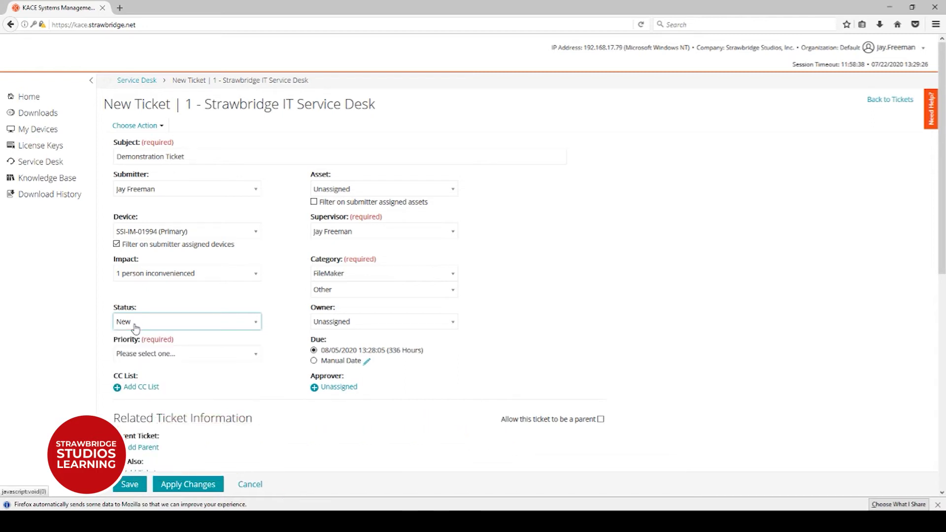
{"action": "left_click", "coordinate": [378, 325]}
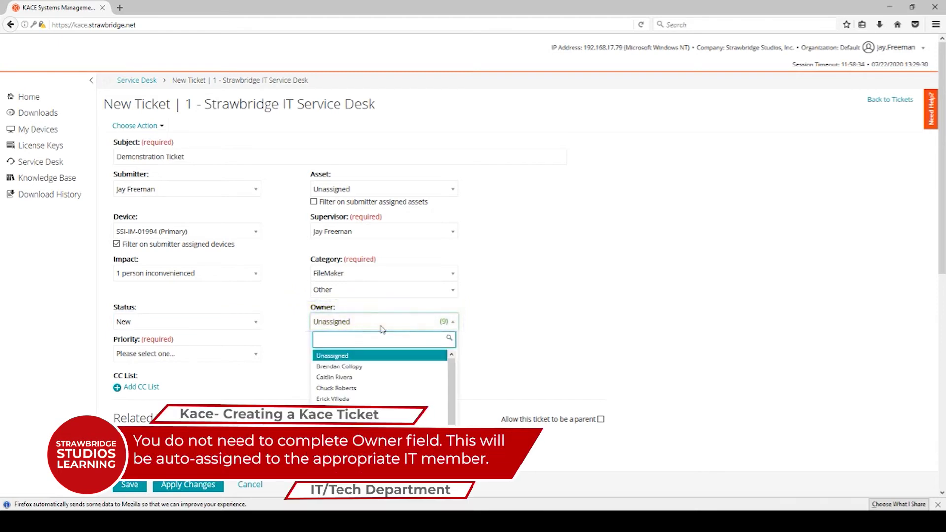
{"action": "left_click", "coordinate": [381, 329]}
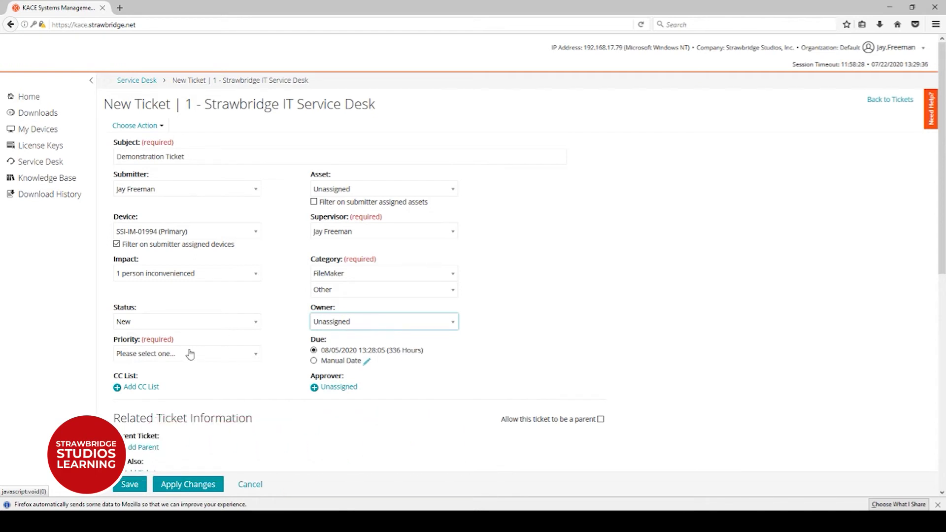
{"action": "left_click", "coordinate": [154, 356]}
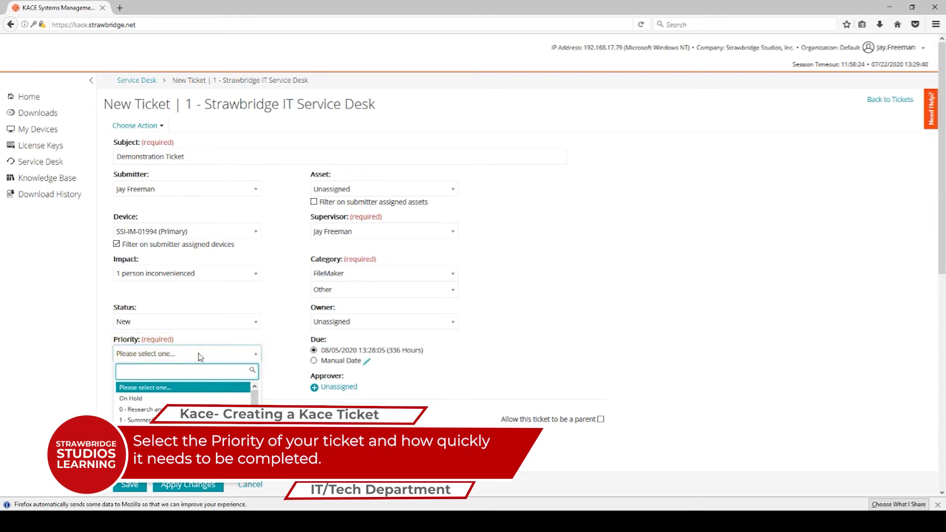
Set priority 0 - Research and Development and reveal the CC List and Approver fields
{"action": "left_click", "coordinate": [190, 411]}
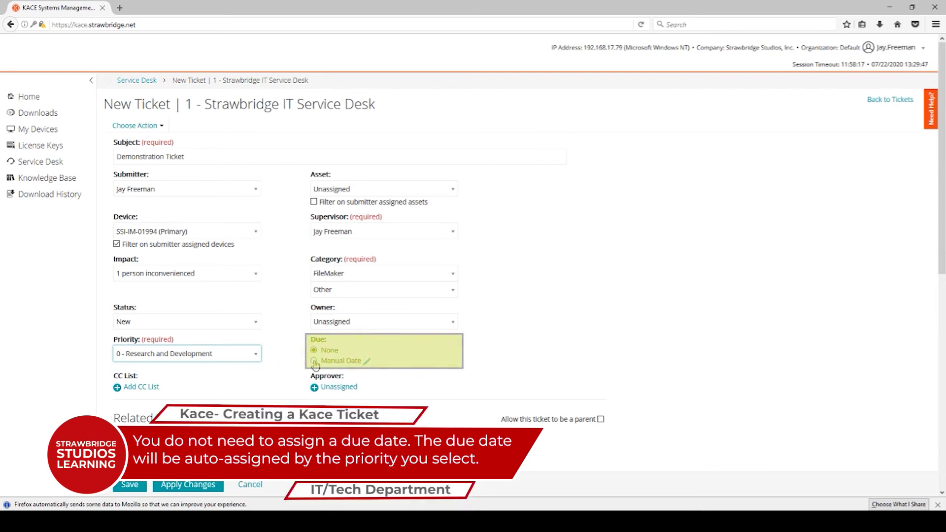
{"action": "left_click", "coordinate": [131, 389]}
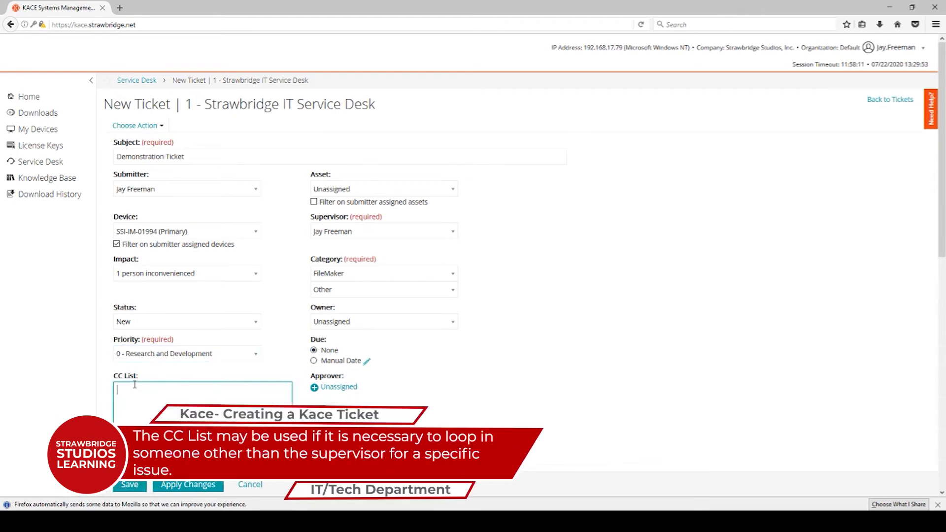
{"action": "left_click", "coordinate": [357, 391]}
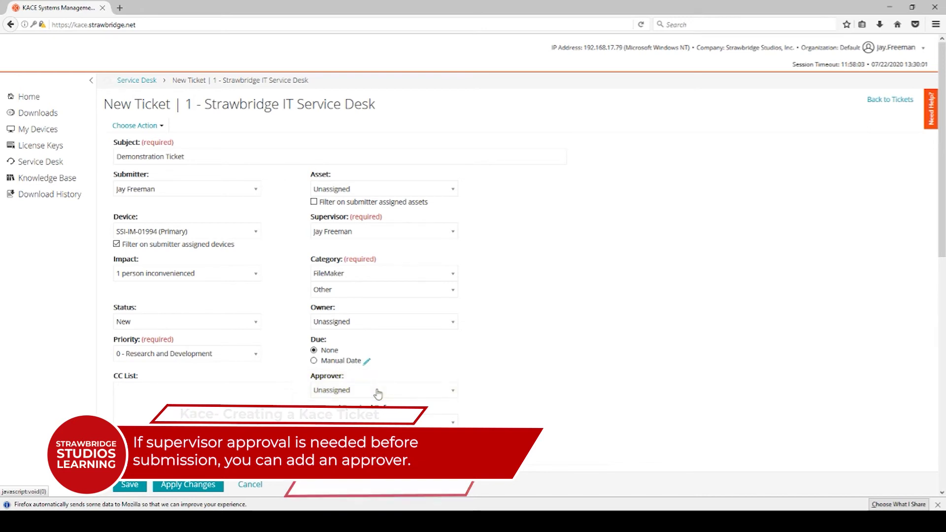
Type the comment 'This is a test ticket, please ignore' in the Comment editor
{"action": "scroll", "coordinate": [378, 392], "scroll_direction": "down", "scroll_amount": 2}
{"action": "scroll", "coordinate": [379, 392], "scroll_direction": "down", "scroll_amount": 5}
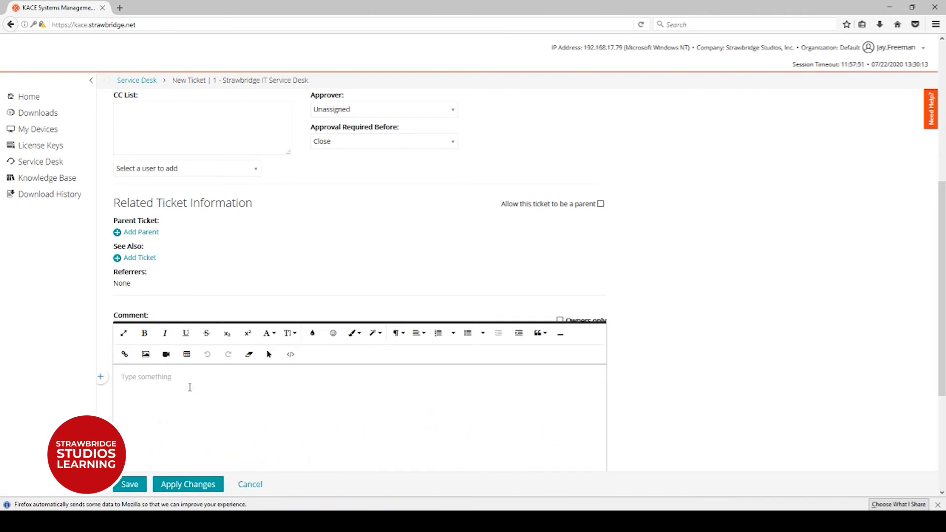
{"action": "type", "text": "Thi"}
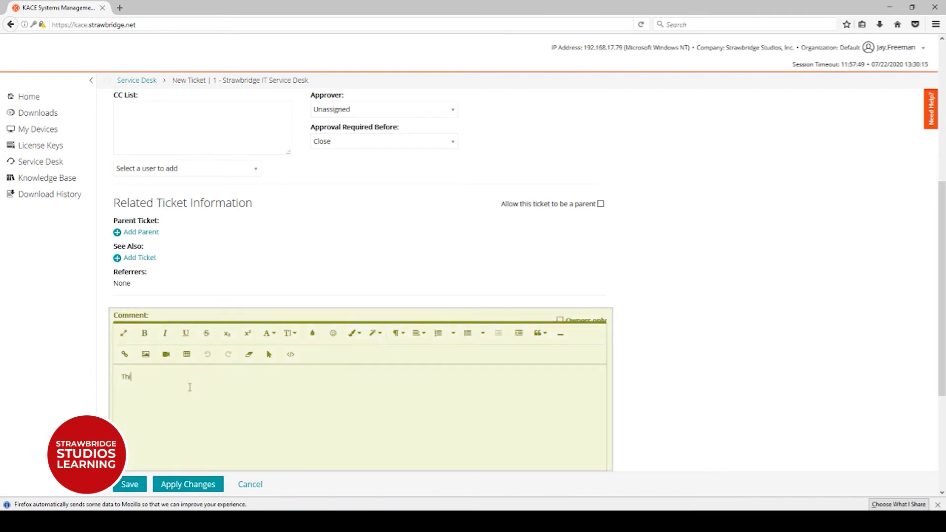
{"action": "type", "text": "s is a test ticket, ple"}
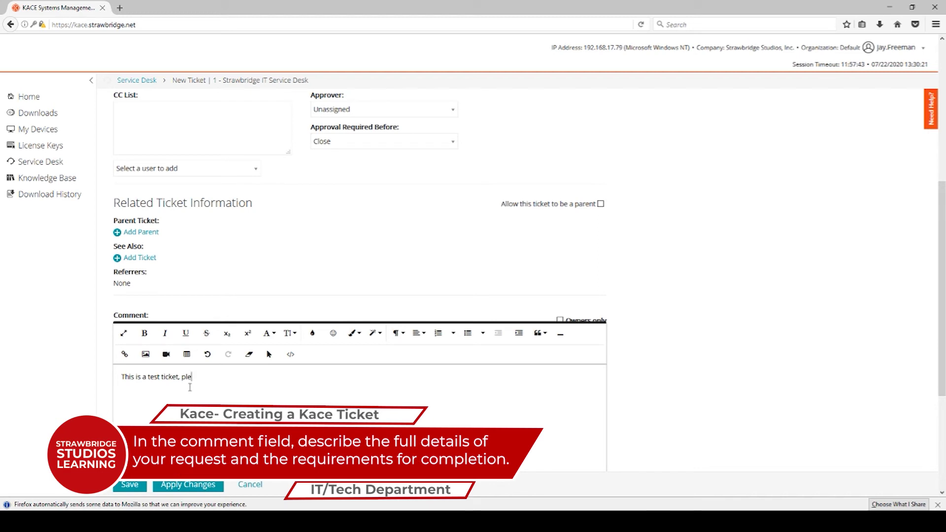
{"action": "type", "text": "ase ignore"}
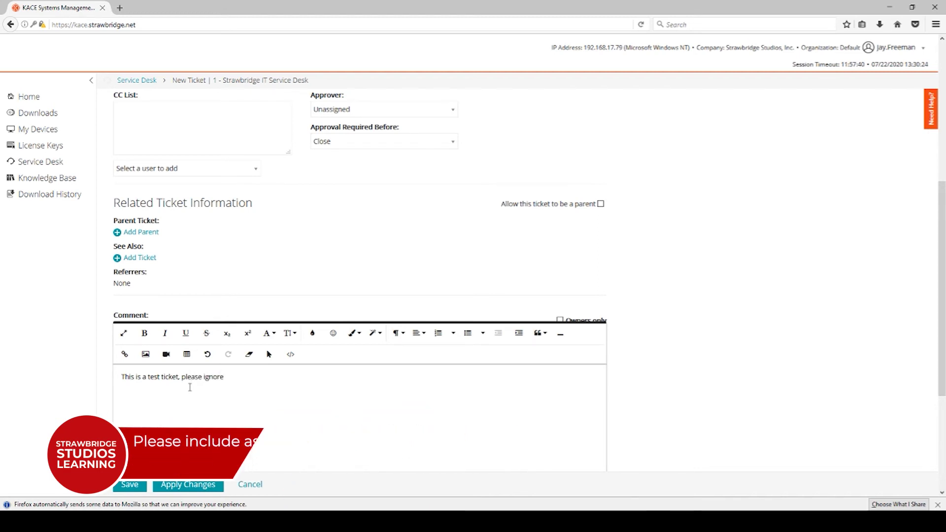
{"action": "scroll", "coordinate": [190, 389], "scroll_direction": "down", "scroll_amount": 3}
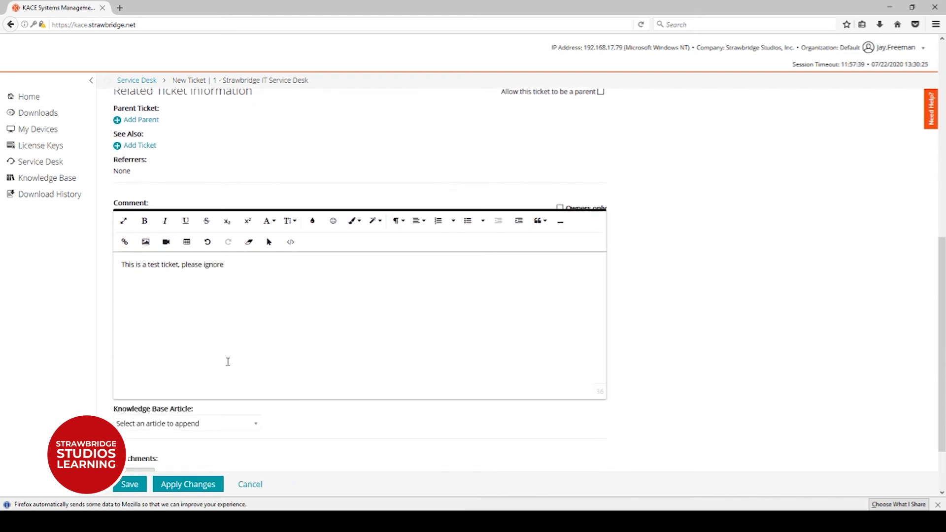
{"action": "scroll", "coordinate": [227, 362], "scroll_direction": "down", "scroll_amount": 2}
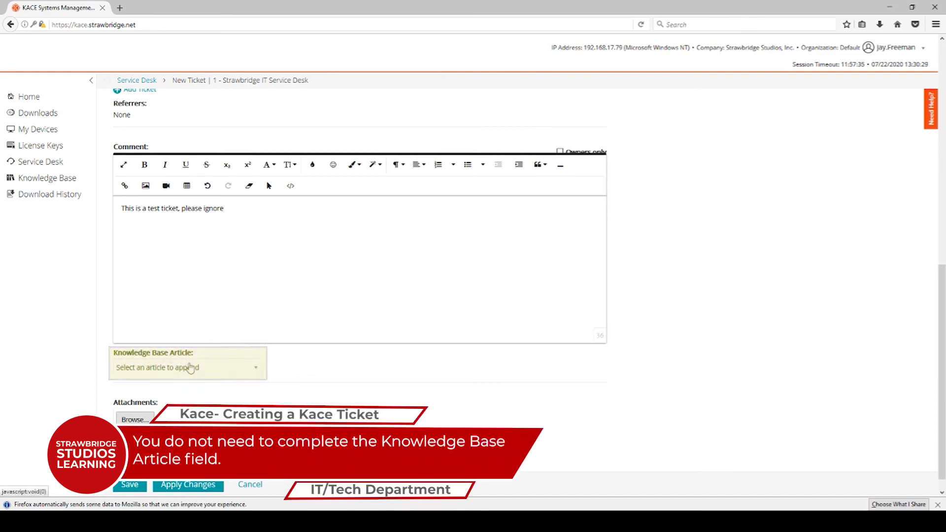
{"action": "scroll", "coordinate": [190, 369], "scroll_direction": "down", "scroll_amount": 1}
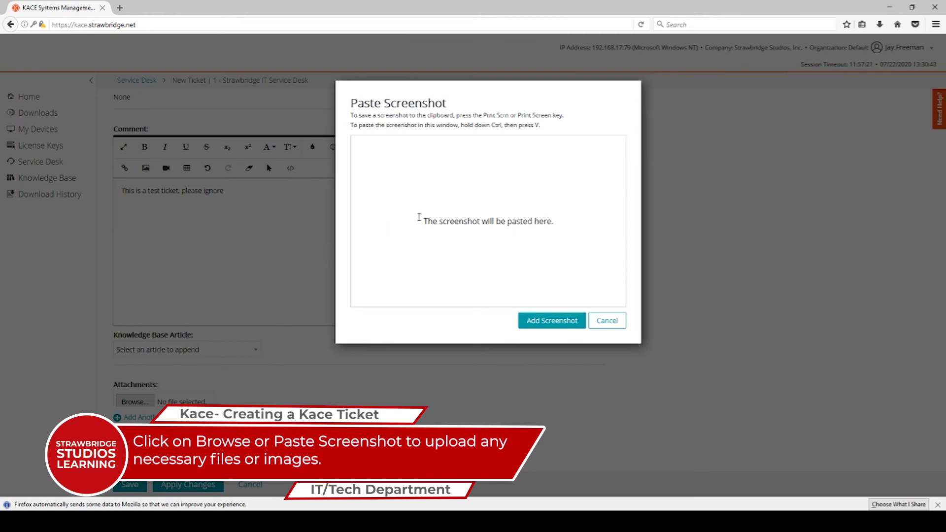
{"action": "left_click", "coordinate": [608, 320]}
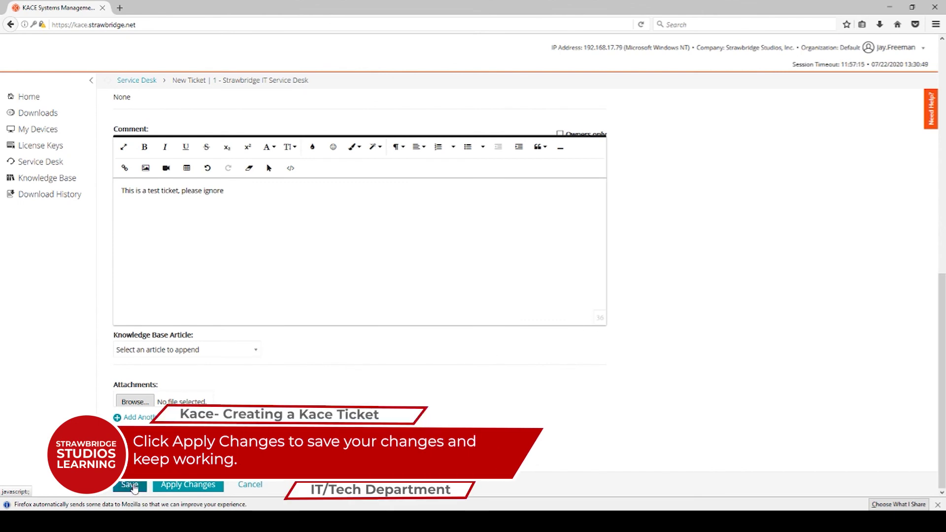
Apply changes to the Demonstration Ticket and save it
{"action": "left_click", "coordinate": [173, 486]}
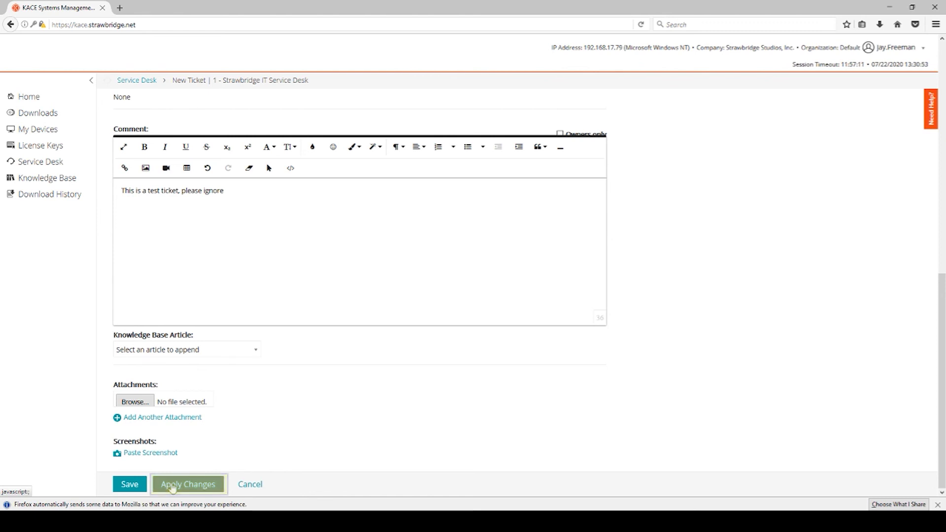
{"action": "left_click", "coordinate": [131, 486]}
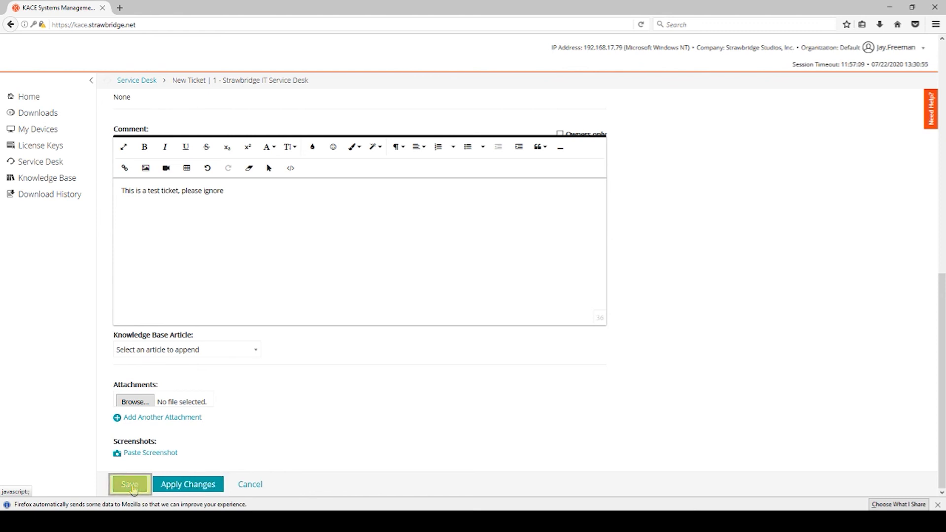